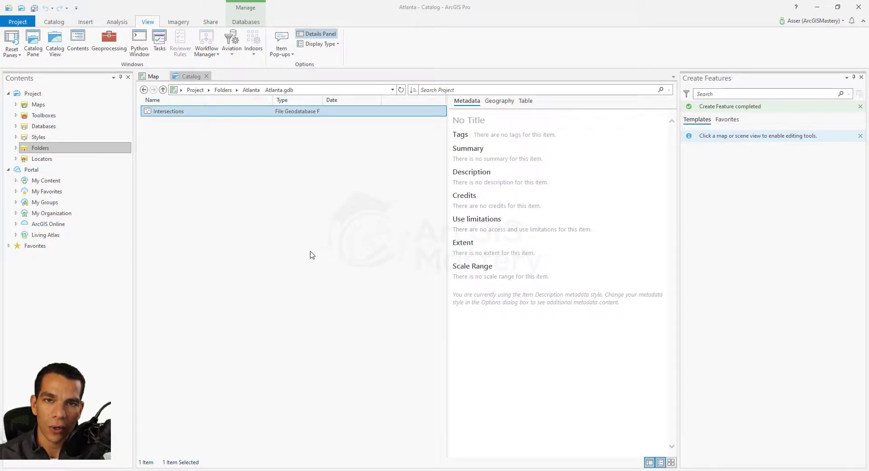
- Focus the Atlanta.gdb Catalog view and clear the Intersections selection
left_click(188, 130)
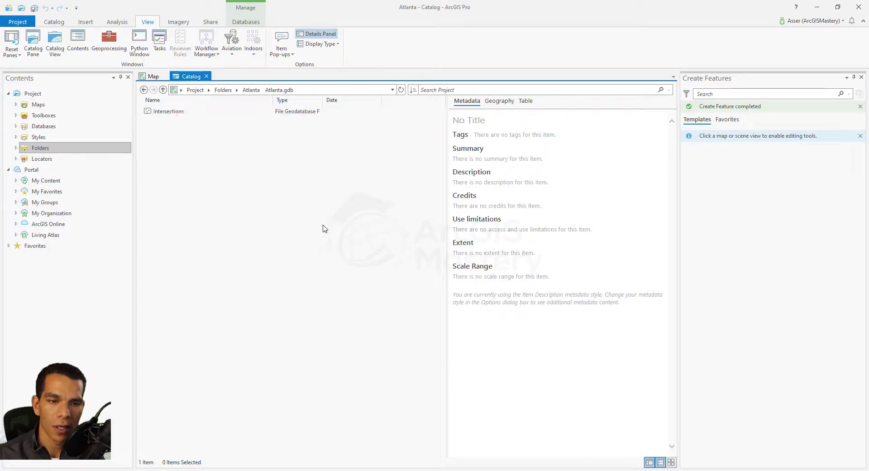
- Try Manage > Enable Editor Tracking on Intersections, dismiss the schema-lock error, and return to the map
right_click(170, 113)
mouse_move(214, 220)
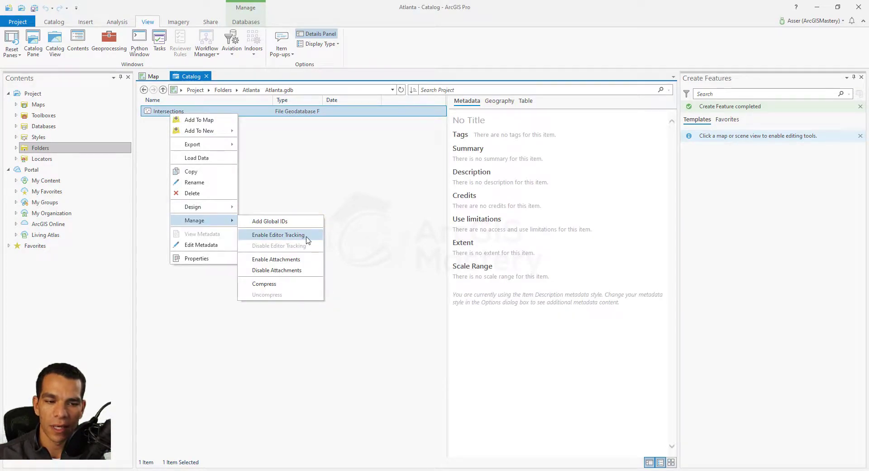
right_click(161, 113)
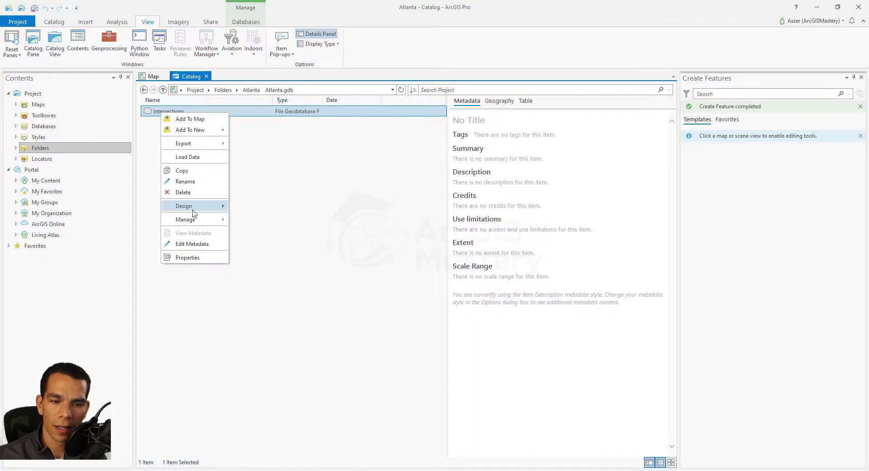
mouse_move(208, 219)
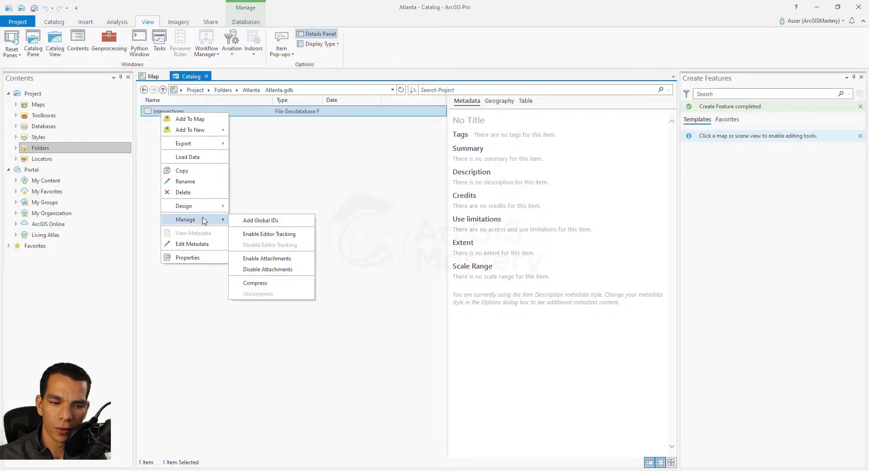
left_click(266, 233)
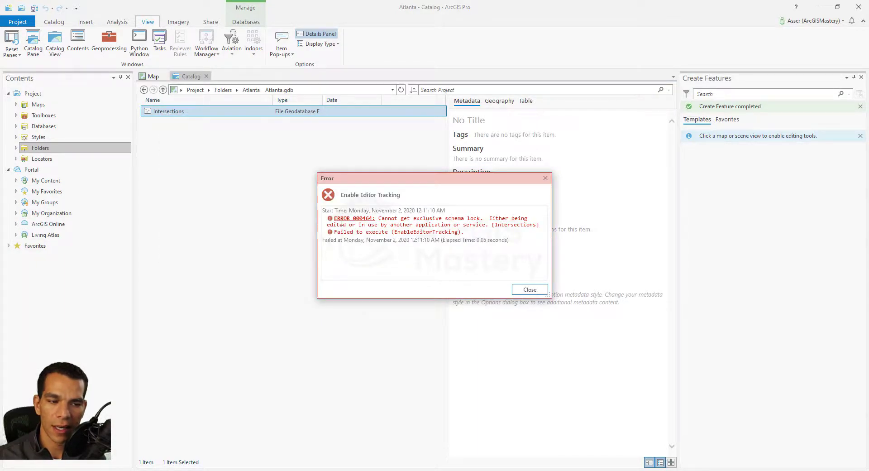
left_click(530, 289)
left_click(148, 78)
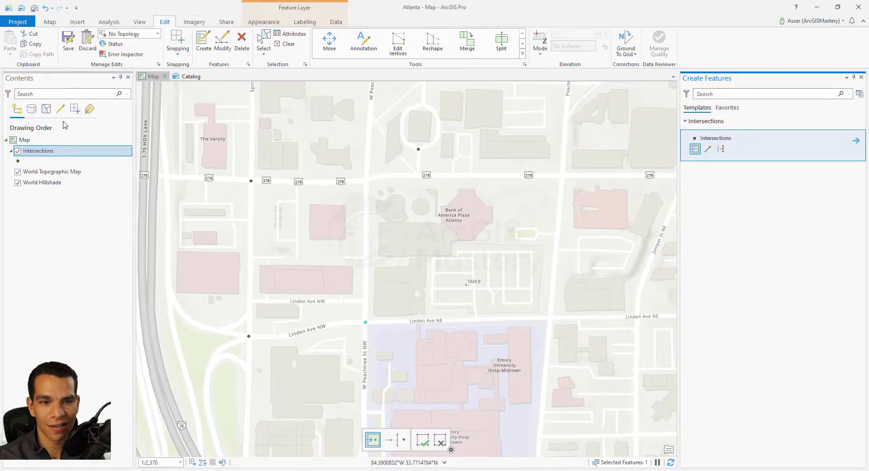
- Save all pending edits, then run Manage > Enable Editor Tracking on the Intersections feature class
left_click(68, 40)
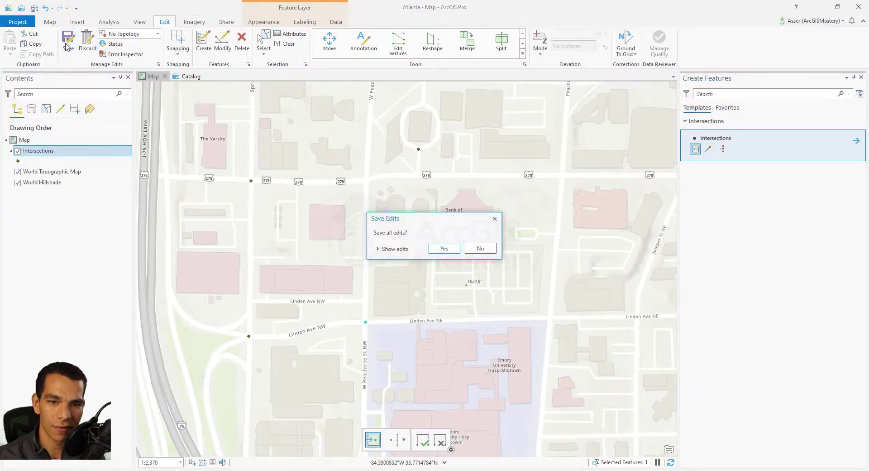
left_click(444, 248)
left_click(190, 78)
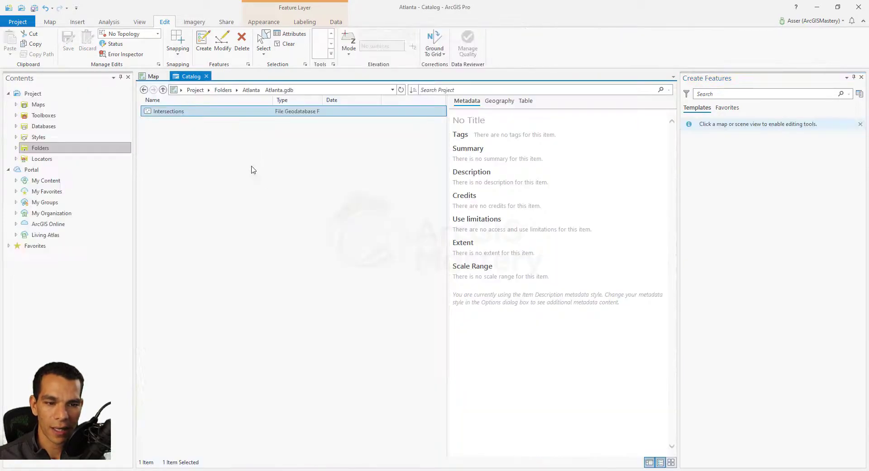
right_click(175, 114)
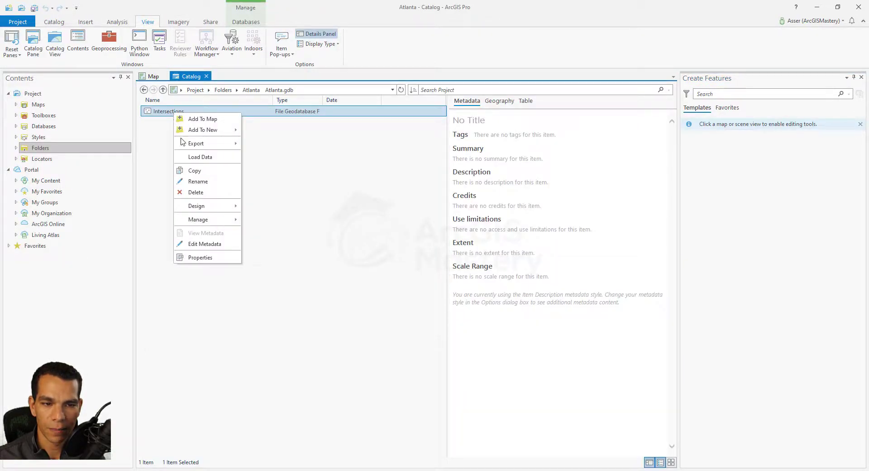
mouse_move(224, 219)
left_click(283, 234)
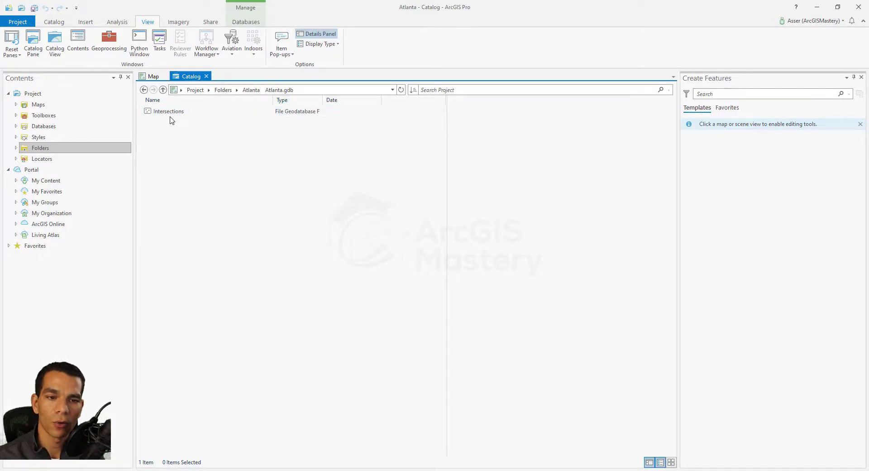
- Open the Intersections layer's attribute table from the map's Contents pane
left_click(153, 79)
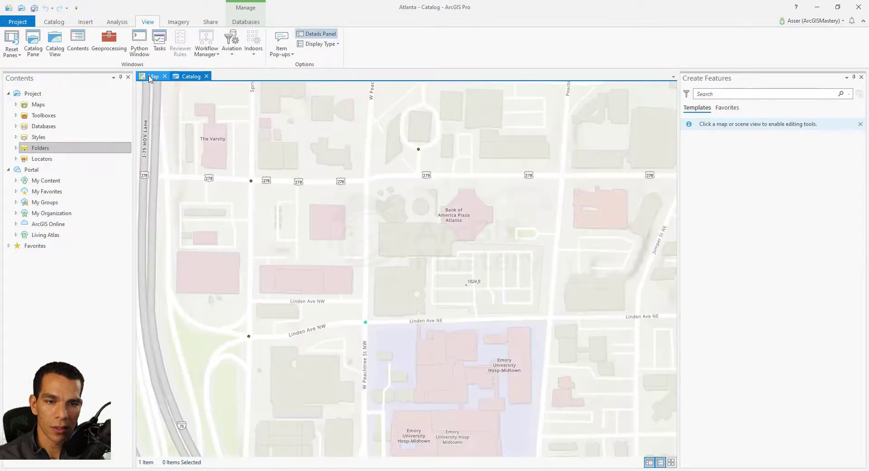
right_click(33, 154)
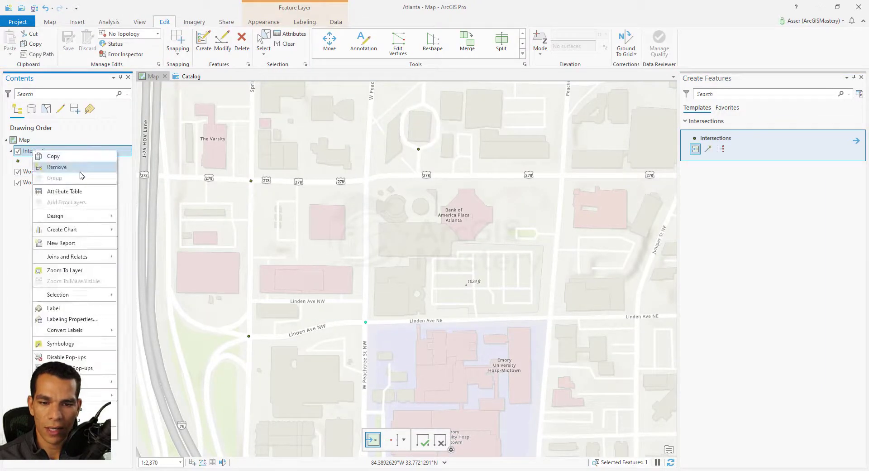
left_click(82, 191)
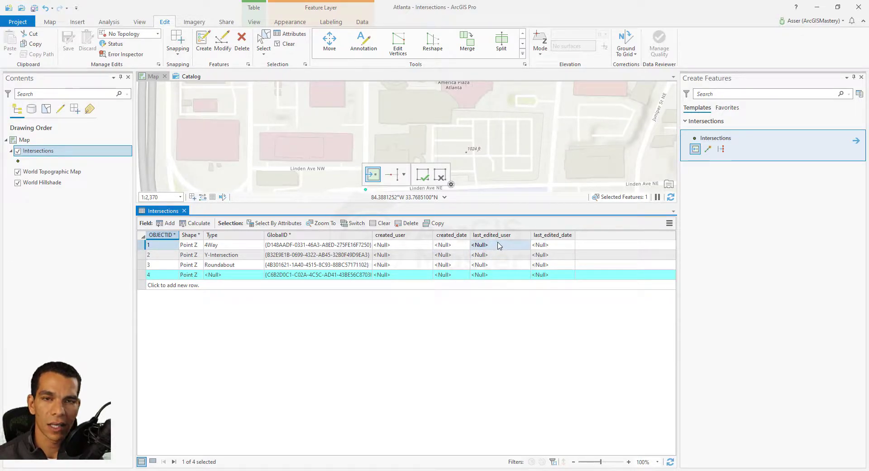
- Zoom out, pan toward Emory University Hospital Midtown, and place a fifth Intersections point
mouse_move(551, 239)
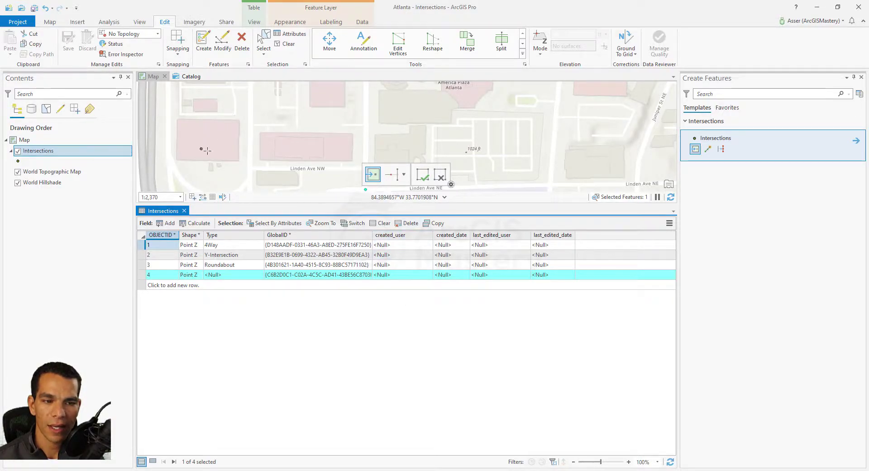
scroll(252, 155, "down", 2)
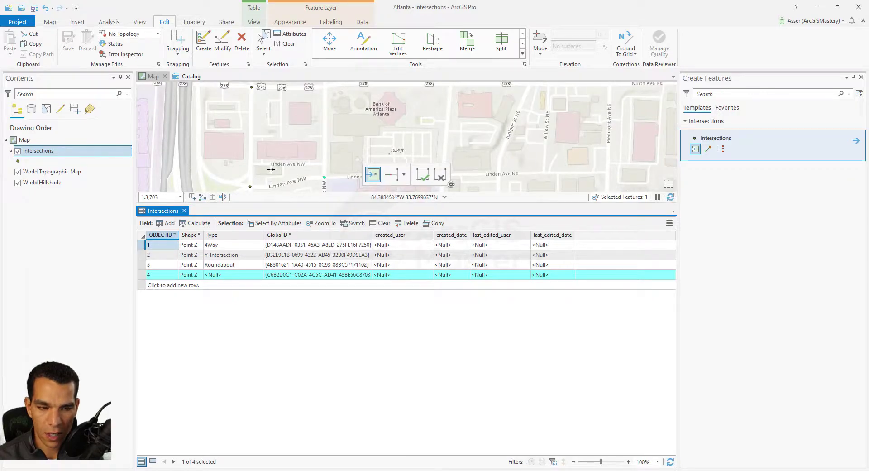
left_click_drag(291, 129, 278, 98)
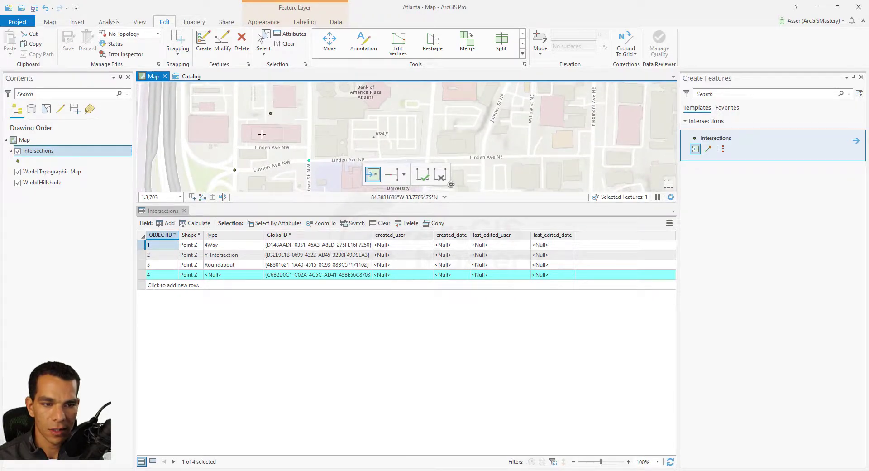
left_click_drag(211, 166, 224, 120)
left_click_drag(308, 141, 285, 120)
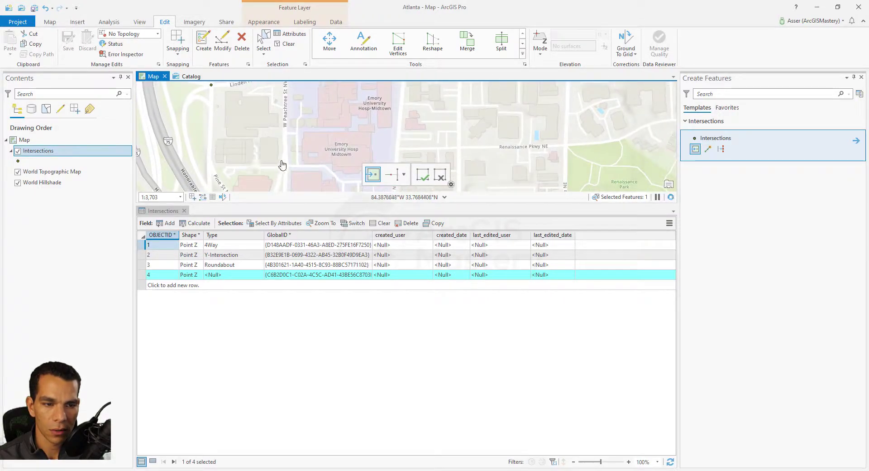
left_click_drag(281, 165, 281, 131)
left_click(284, 137)
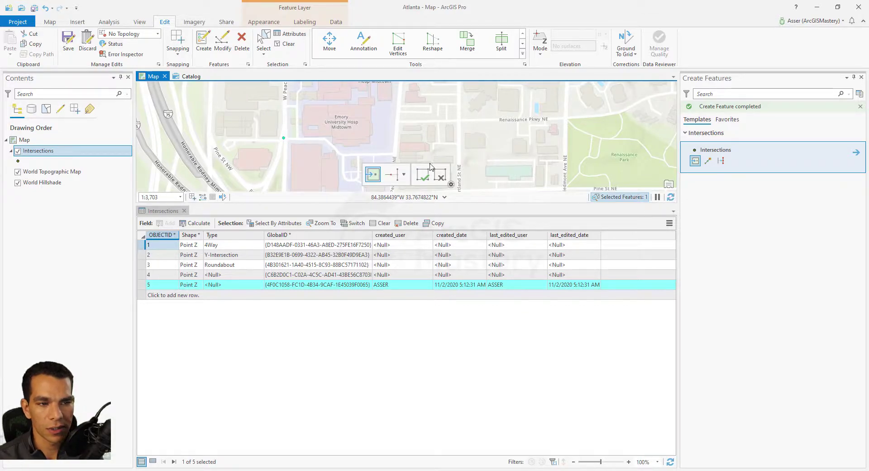
- Move point 5 onto Renaissance Pkwy NE, save all edits, and switch to the Catalog
left_click(329, 43)
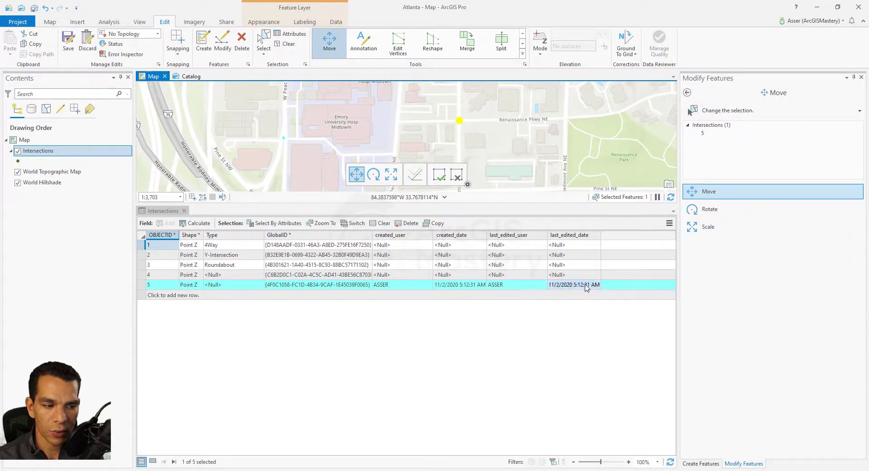
left_click(66, 41)
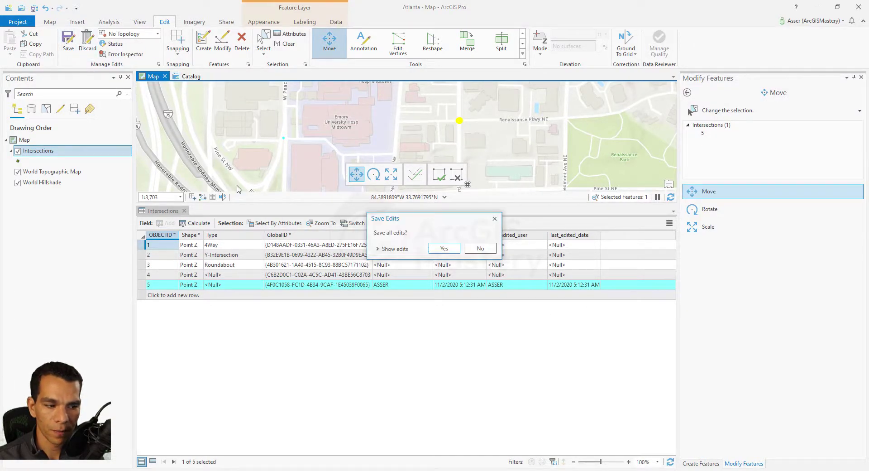
left_click(444, 248)
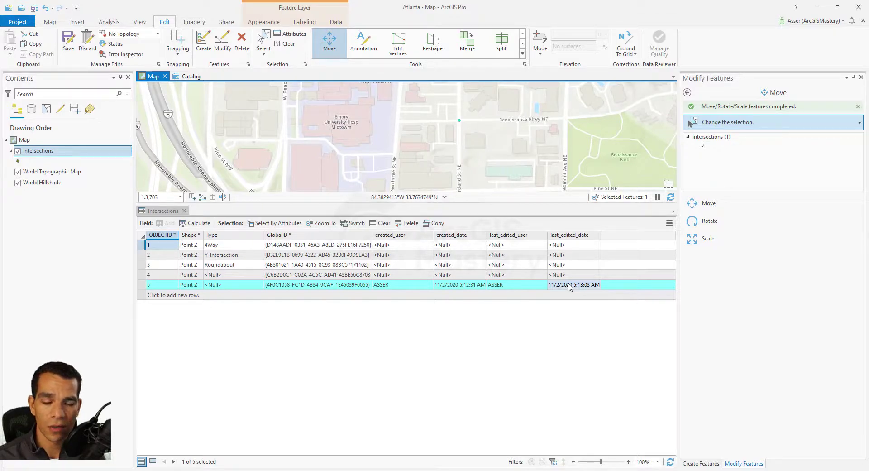
left_click(187, 77)
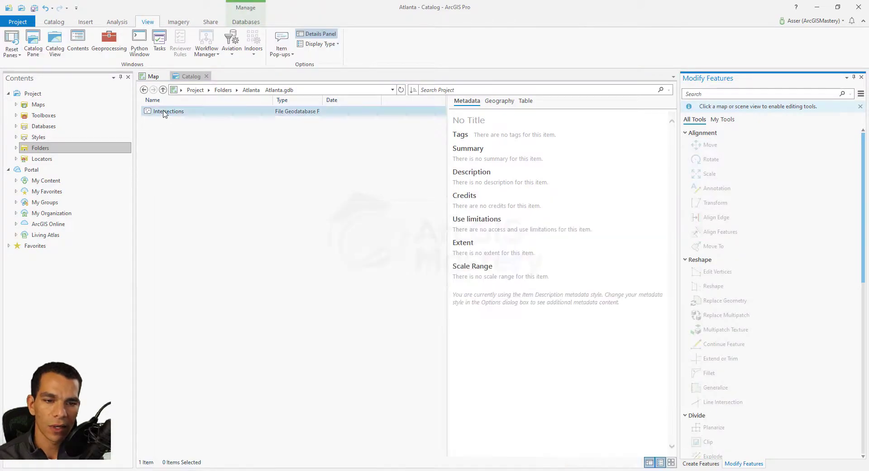
right_click(164, 114)
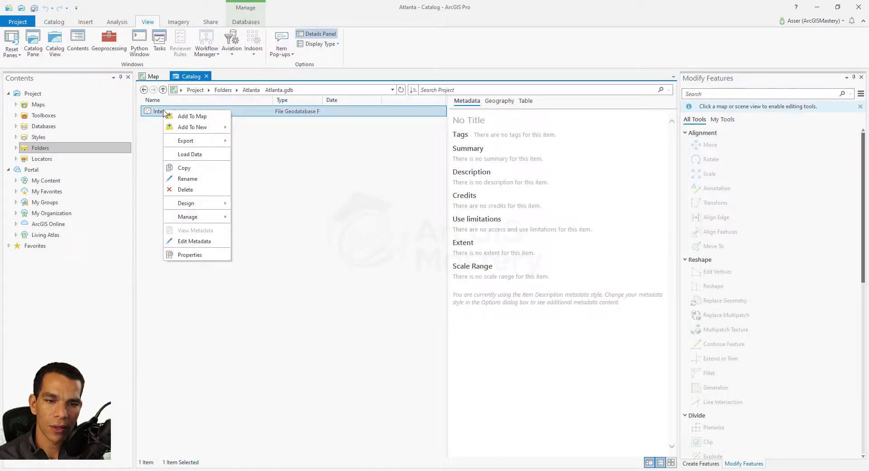
left_click(206, 256)
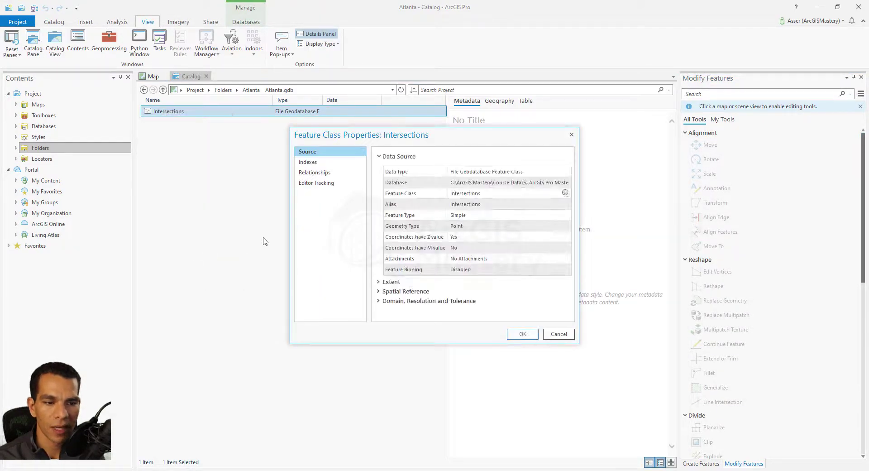
left_click(327, 183)
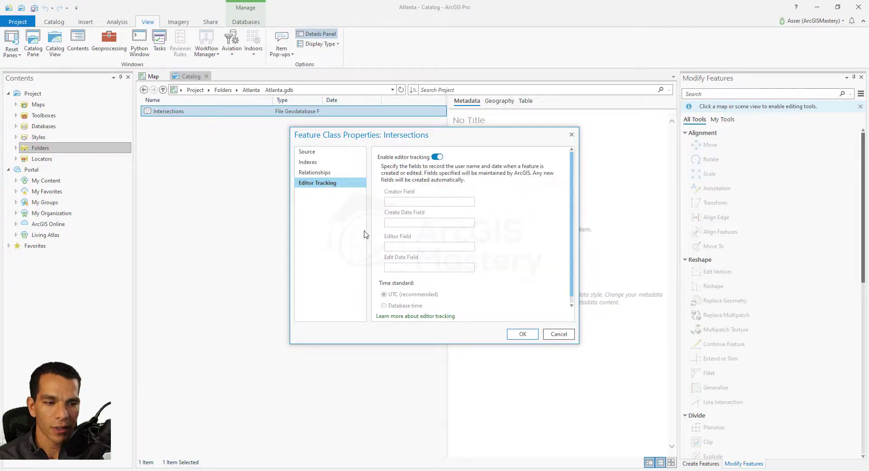
left_click(438, 157)
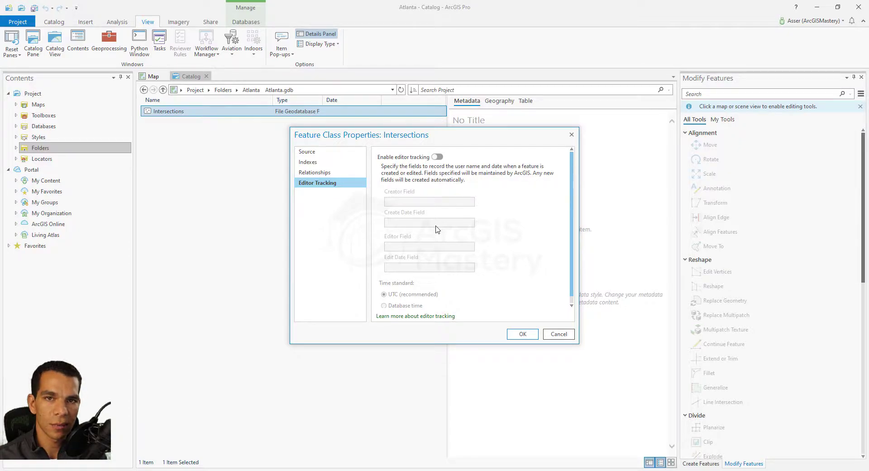
left_click(437, 157)
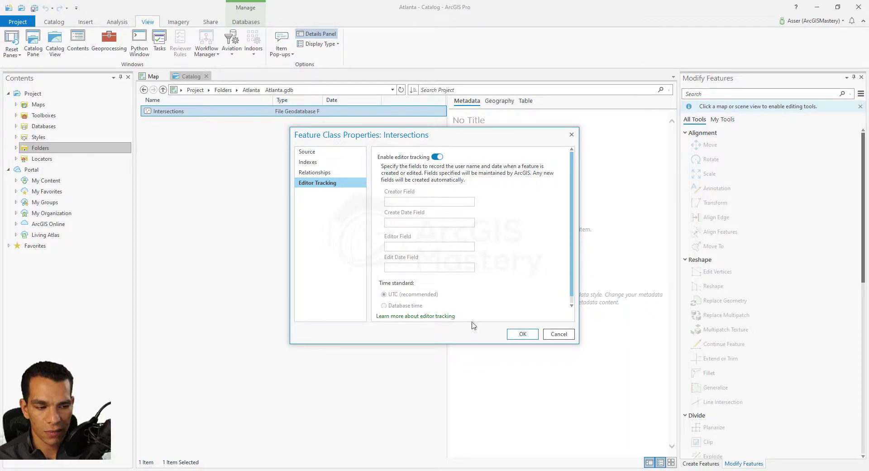
left_click(560, 337)
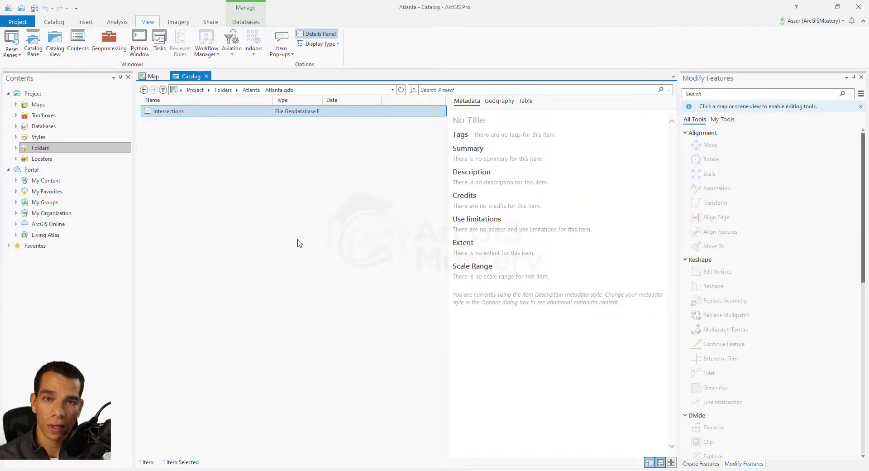
- Search the Geoprocessing pane for 'enable tracking' and open the Enable Editor Tracking tool
left_click(123, 54)
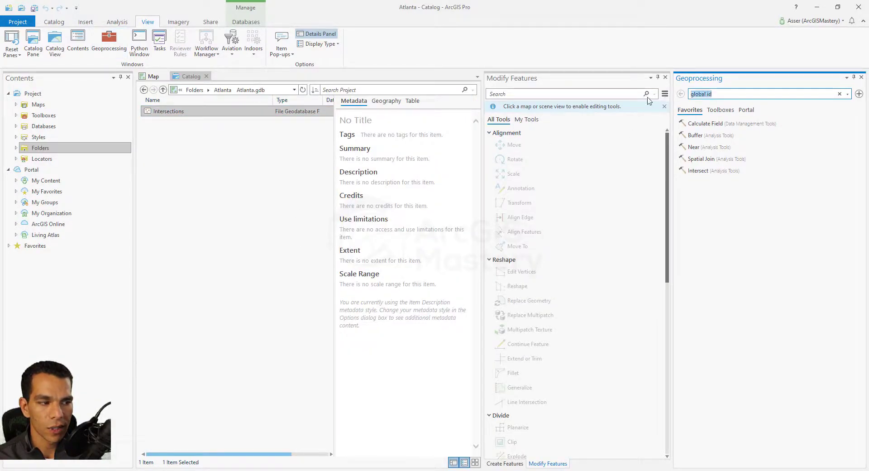
type("enable tracking")
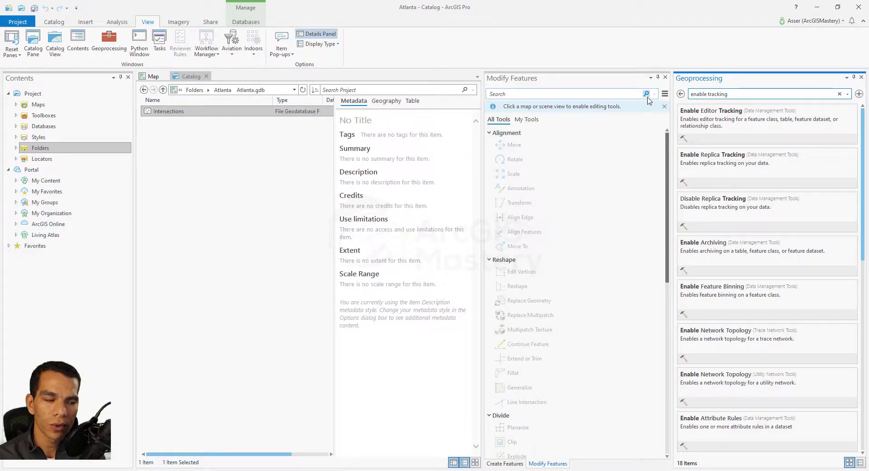
key("Return")
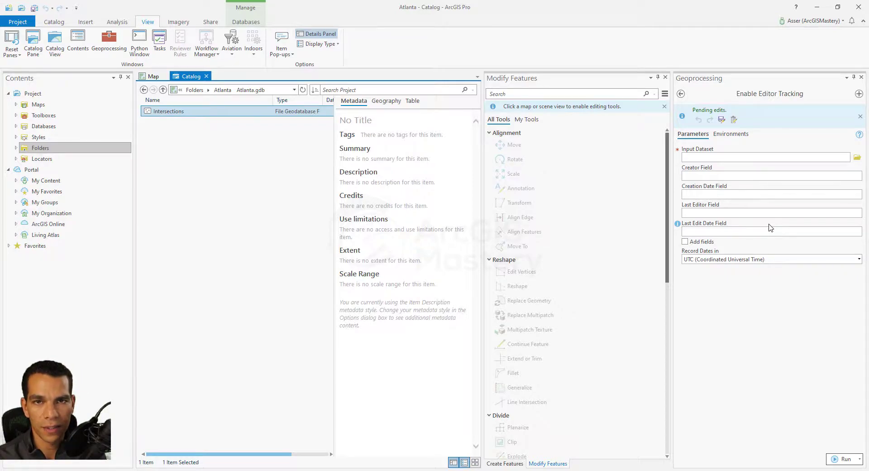
- Return to the Map view showing the Intersections points
left_click(152, 76)
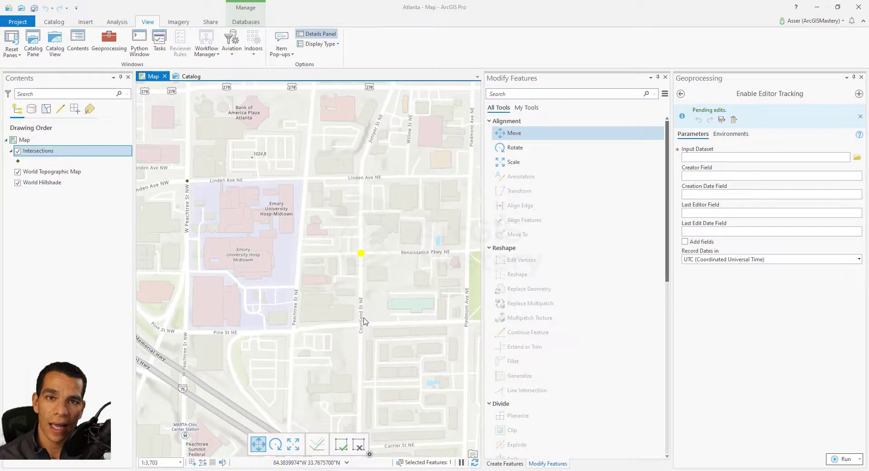